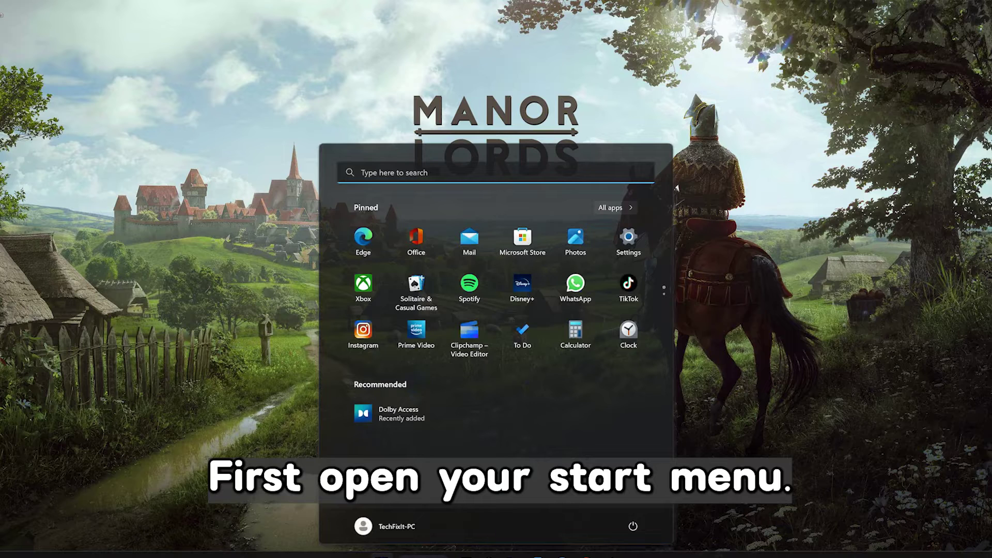
# - Search Windows for "device manager" and open Device Manager in the middle of the desktop
pyautogui.write('device manager')
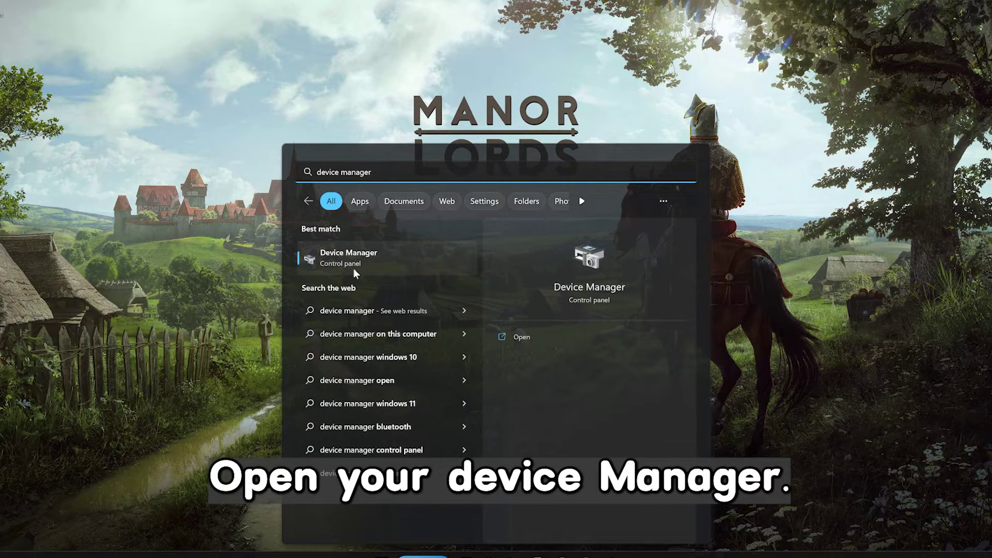
pyautogui.click(416, 264)
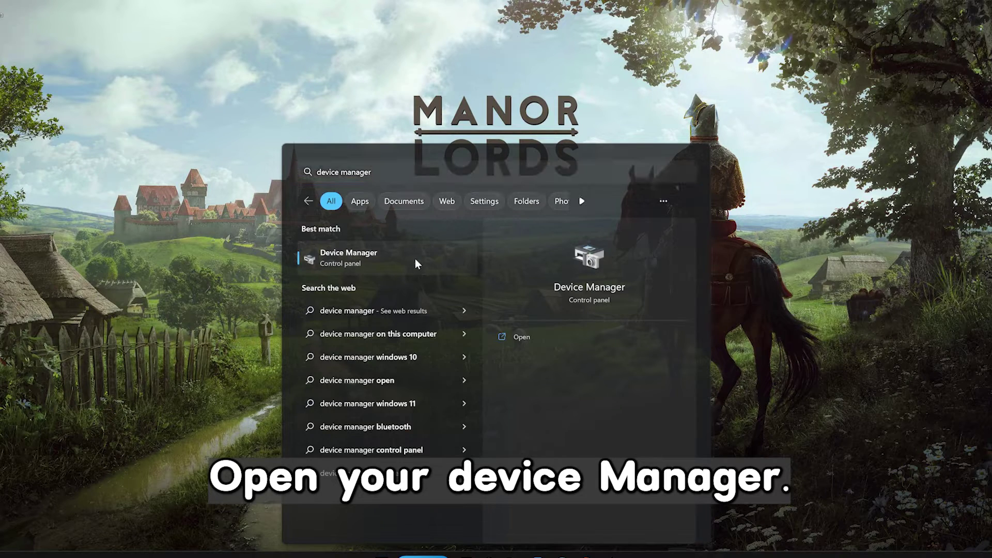
pyautogui.moveTo(196, 0); pyautogui.dragTo(550, 108)
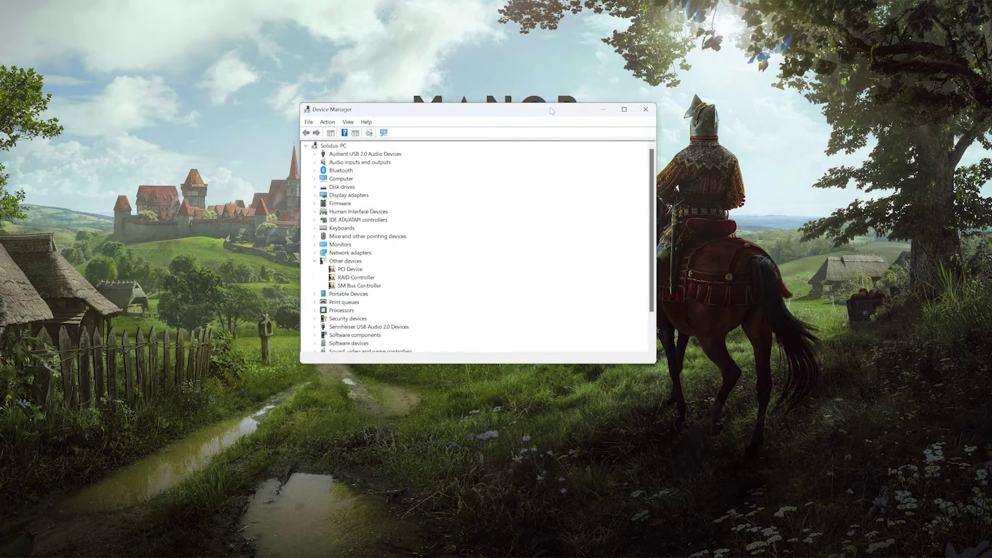
# - Expand the Display adapters category and open the driver properties of the NVIDIA GeForce RTX 4090
pyautogui.click(348, 195)
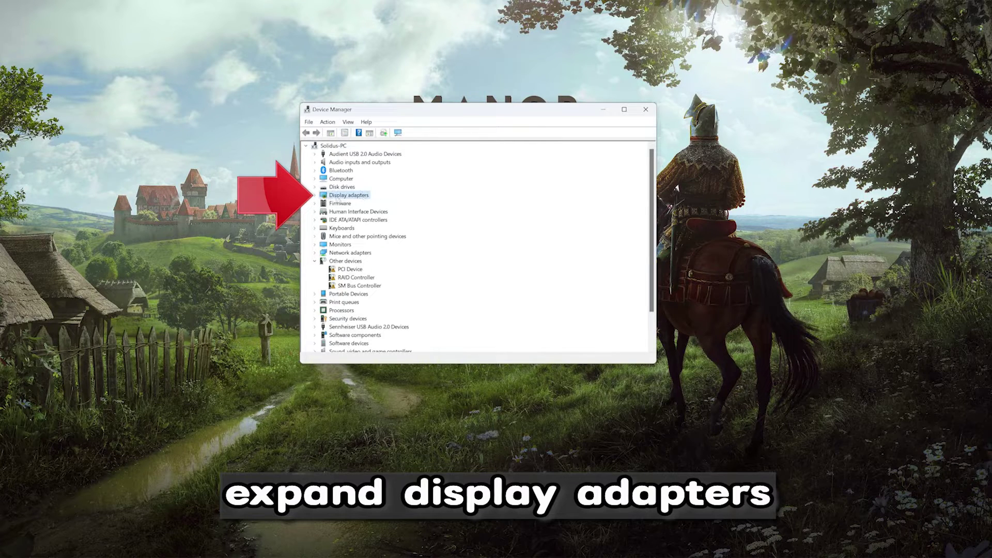
pyautogui.click(315, 195)
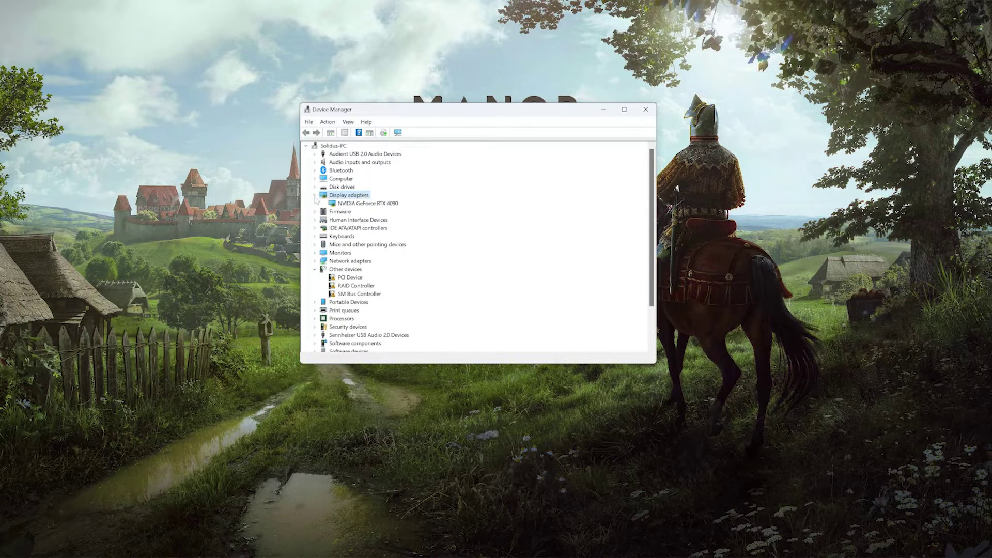
pyautogui.click(350, 205)
pyautogui.rightClick(349, 205)
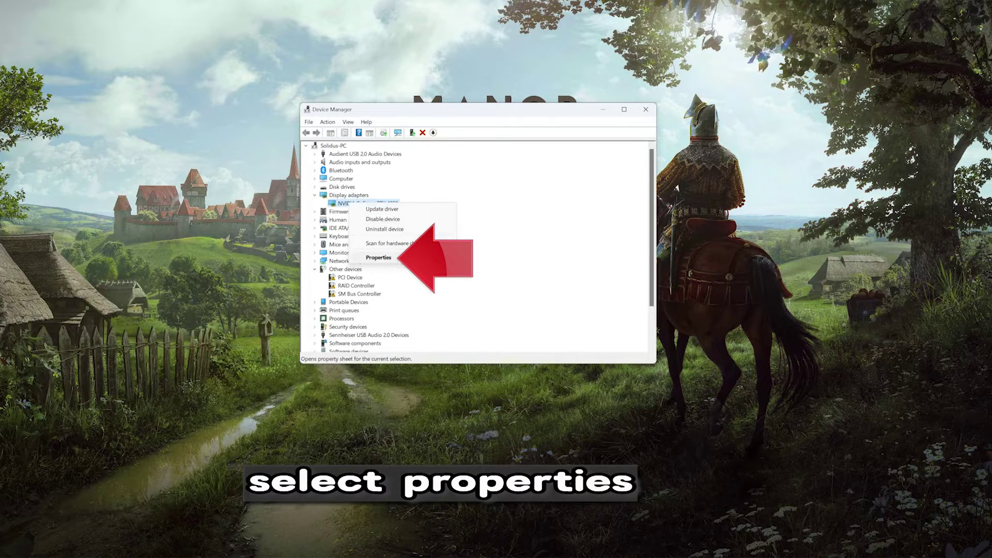
pyautogui.click(378, 257)
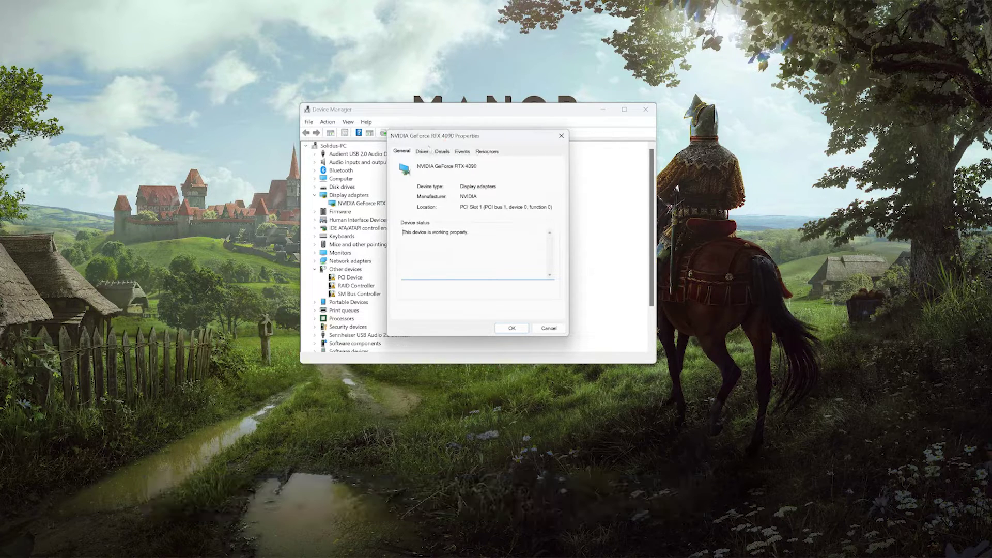
pyautogui.click(422, 152)
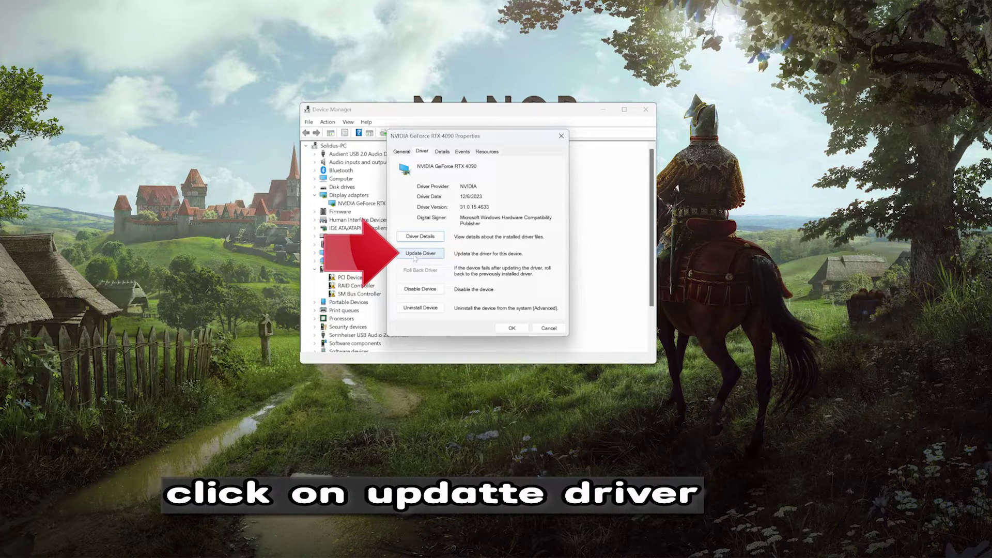
# - Search automatically for an updated graphics driver, continue the search on Windows Update and check for updates there
pyautogui.click(415, 254)
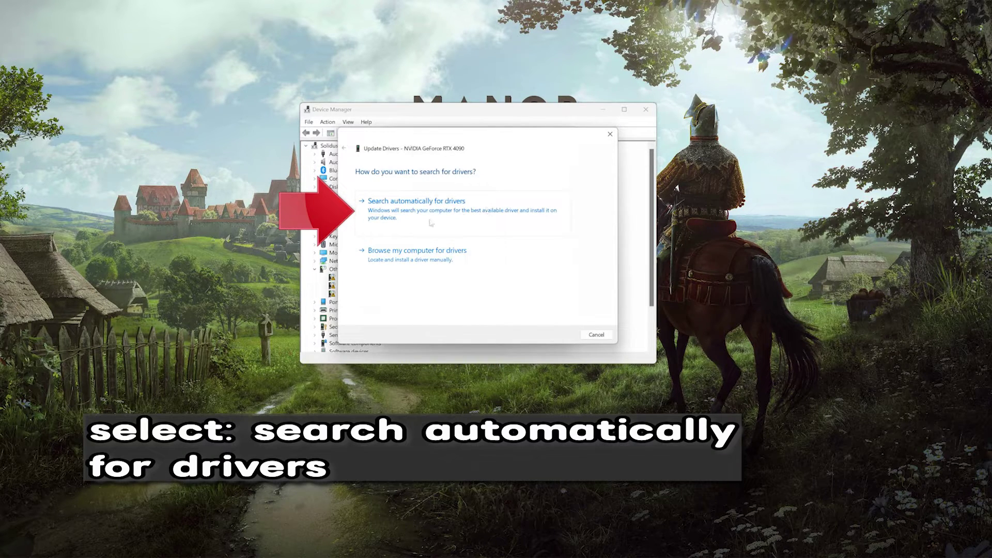
pyautogui.click(473, 218)
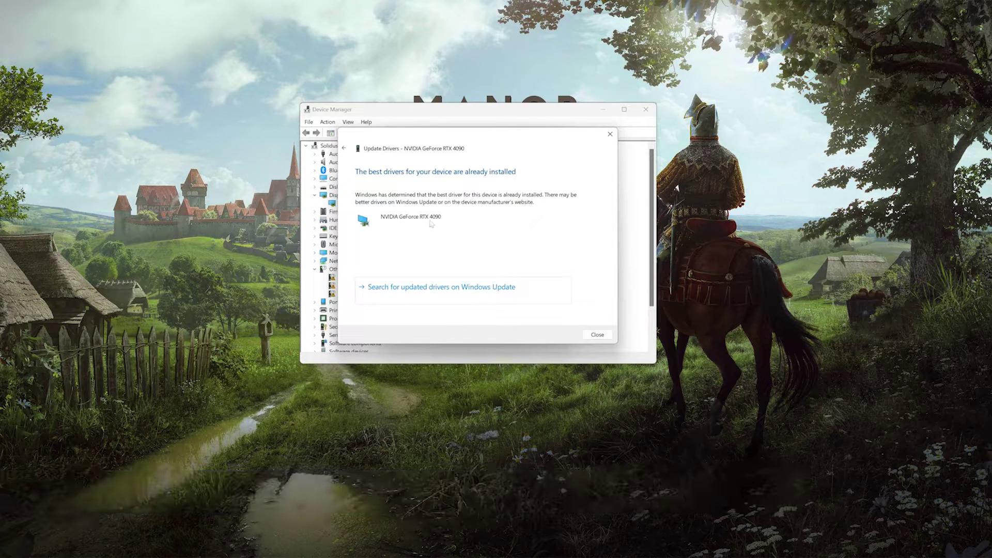
pyautogui.click(465, 287)
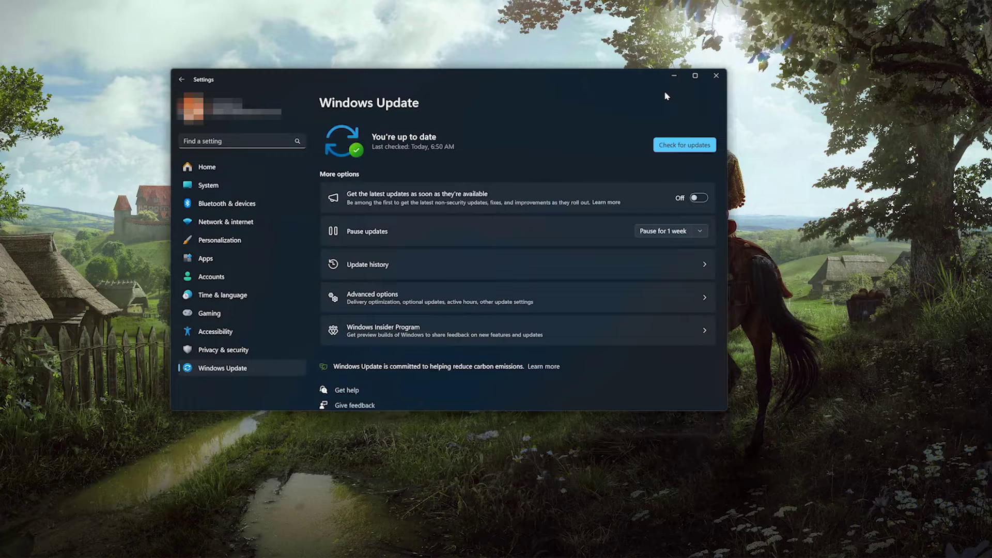
pyautogui.click(676, 147)
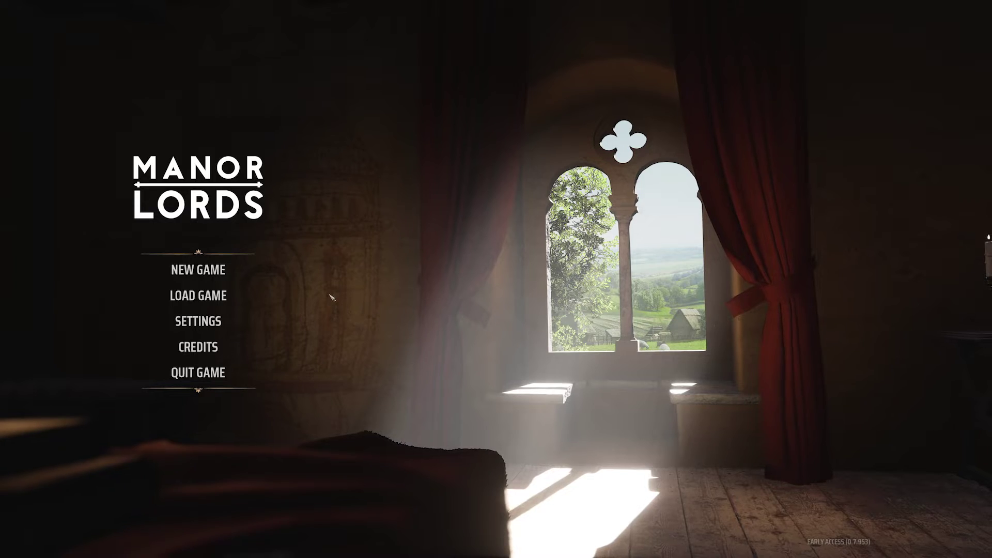
# - In the Manor Lords graphics settings, try anti-aliasing with FSR and Off, and return it to DLSS
pyautogui.click(198, 324)
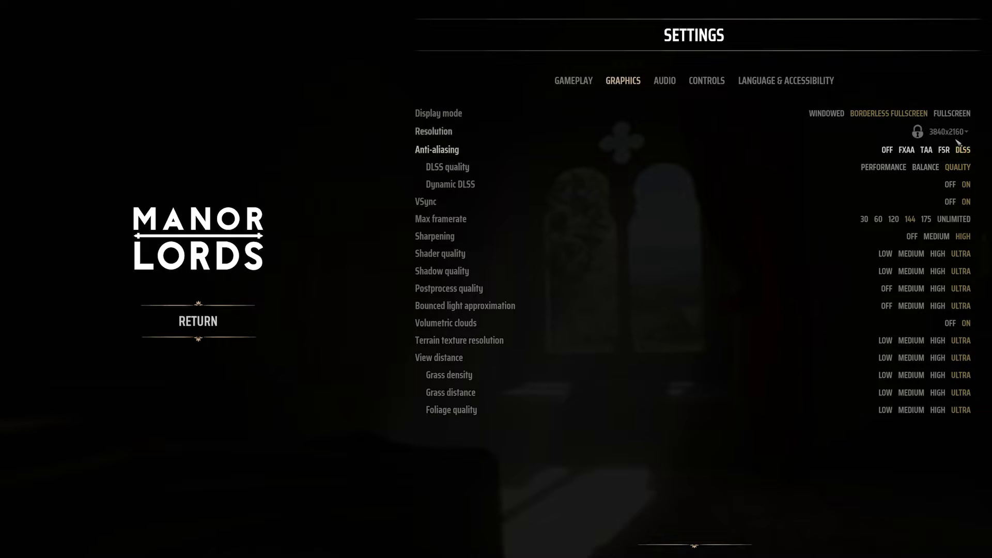
pyautogui.click(945, 150)
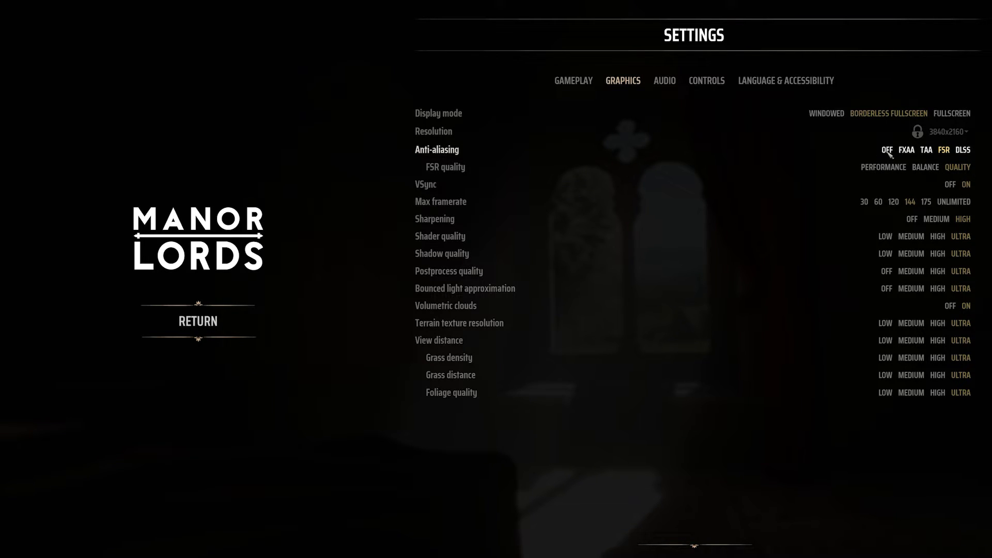
pyautogui.click(888, 151)
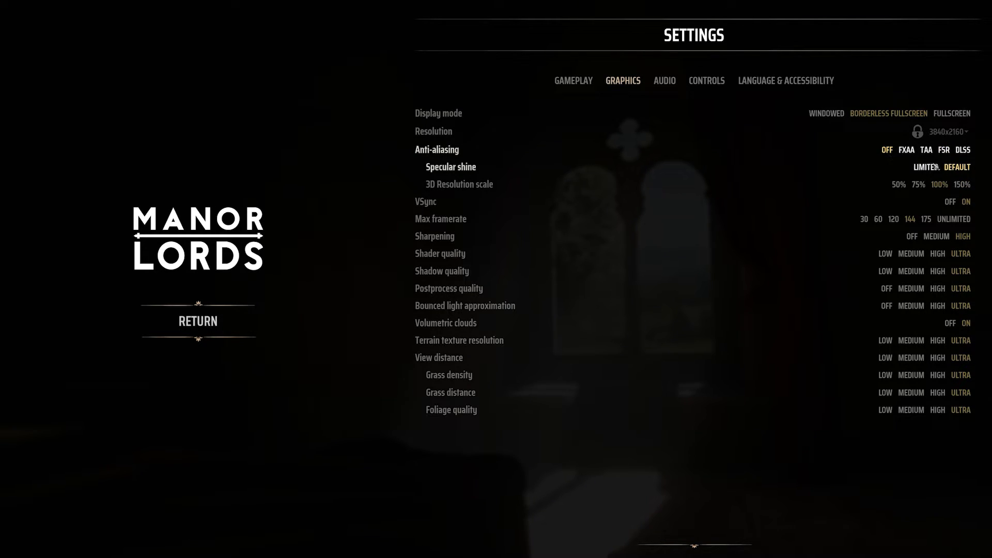
pyautogui.click(963, 151)
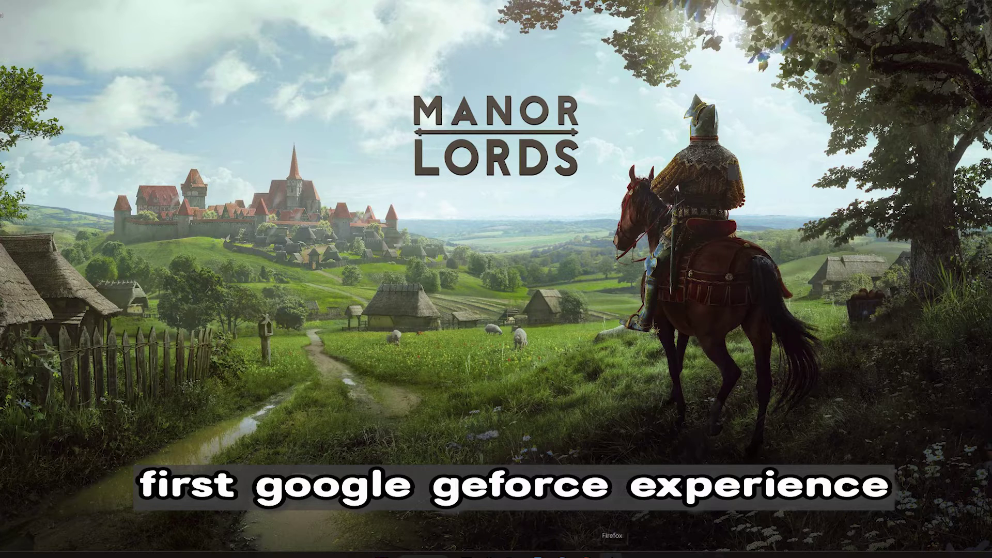
# - Open Firefox and search the web for "geforce experience"
pyautogui.click(611, 556)
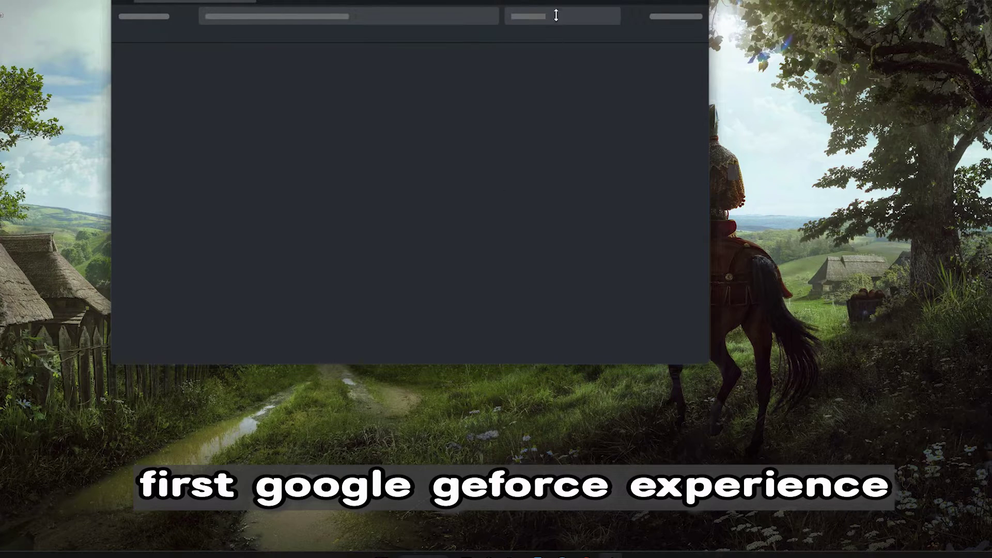
pyautogui.moveTo(559, 1); pyautogui.dragTo(658, 76)
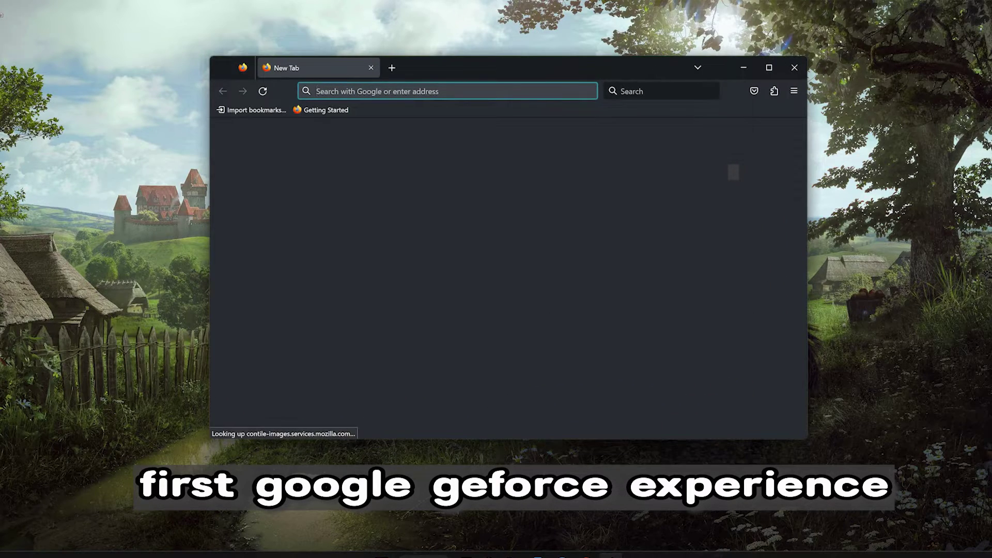
pyautogui.click(667, 92)
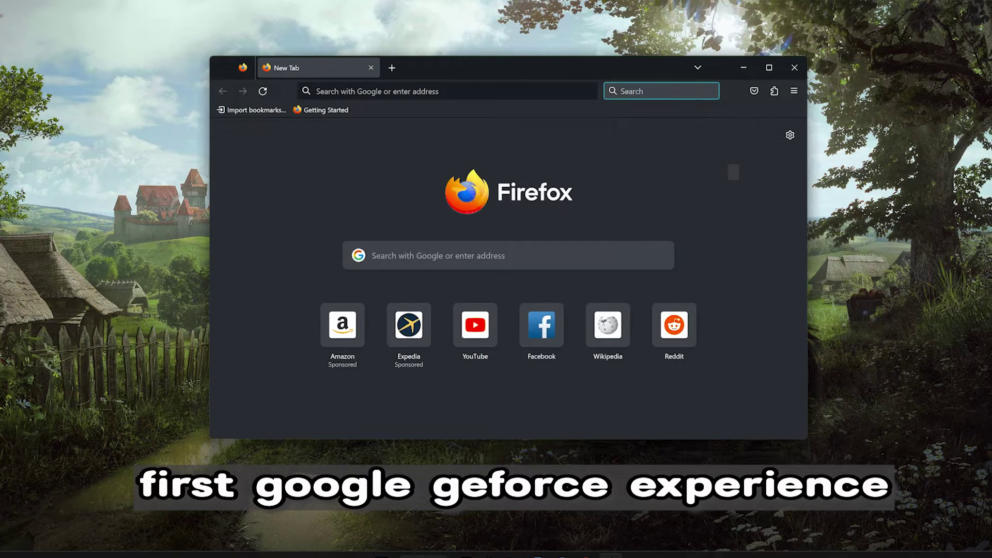
pyautogui.write('geforce ')
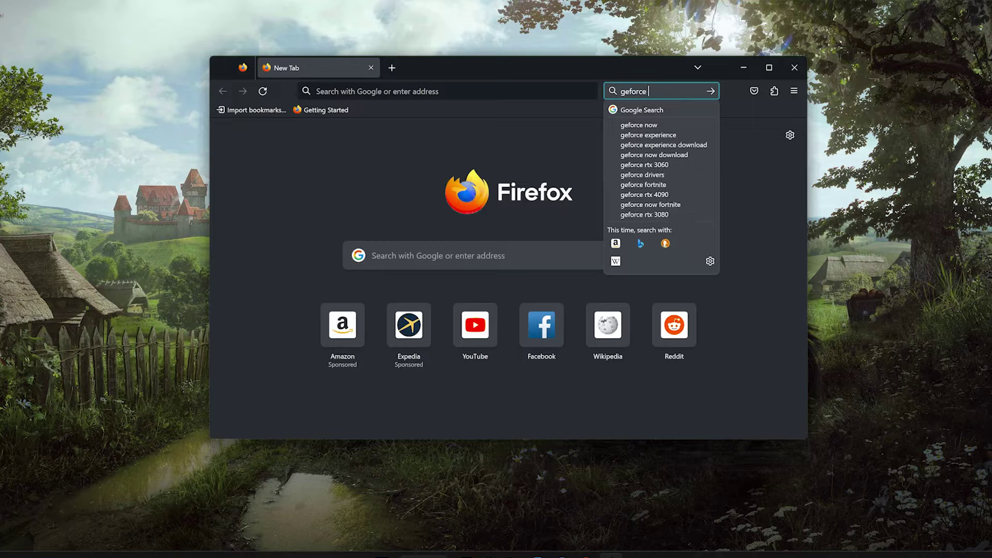
pyautogui.write('experience')
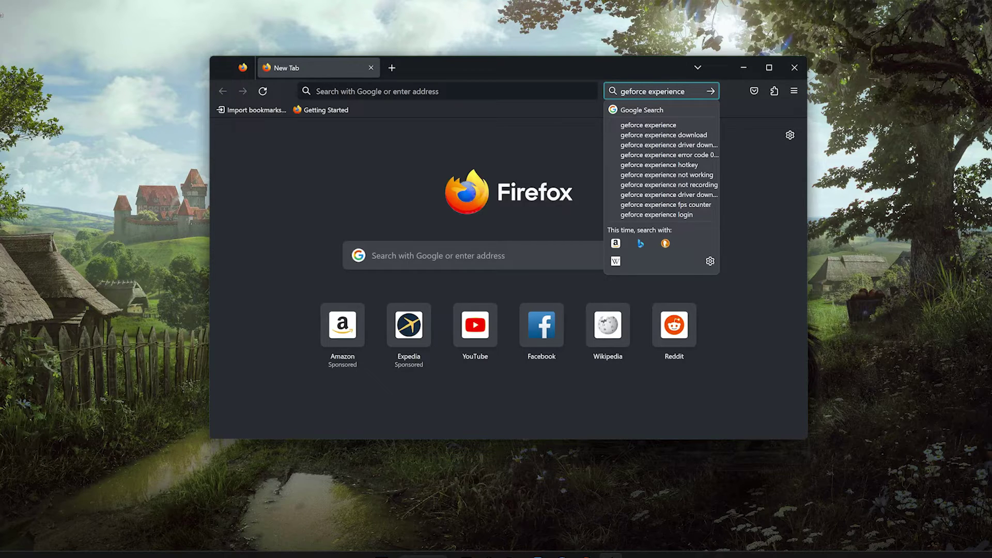
pyautogui.press('Return')
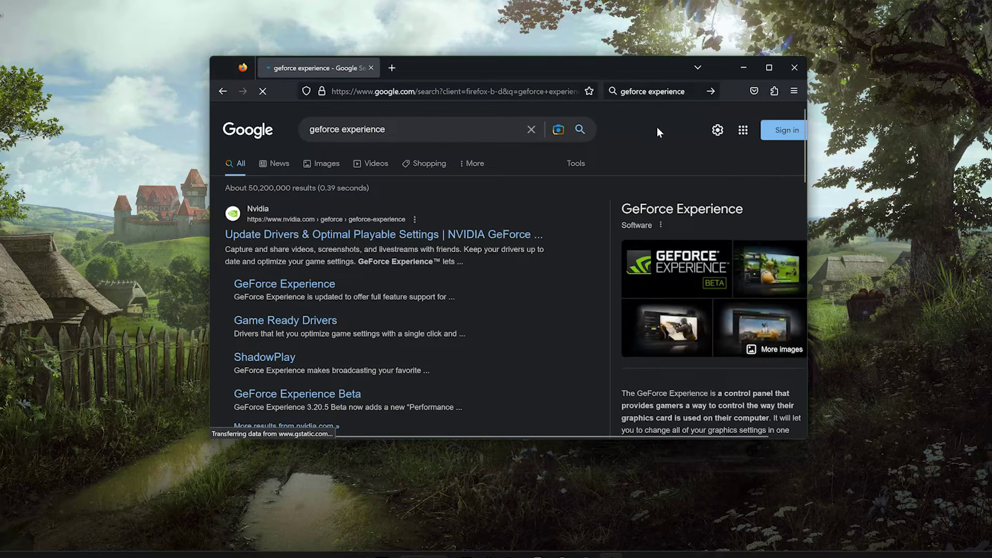
# - Download the GeForce Experience installer from NVIDIA's product page and allow NVIDIA Package Launcher to make changes to the device
pyautogui.scroll(-2, 631, 147)
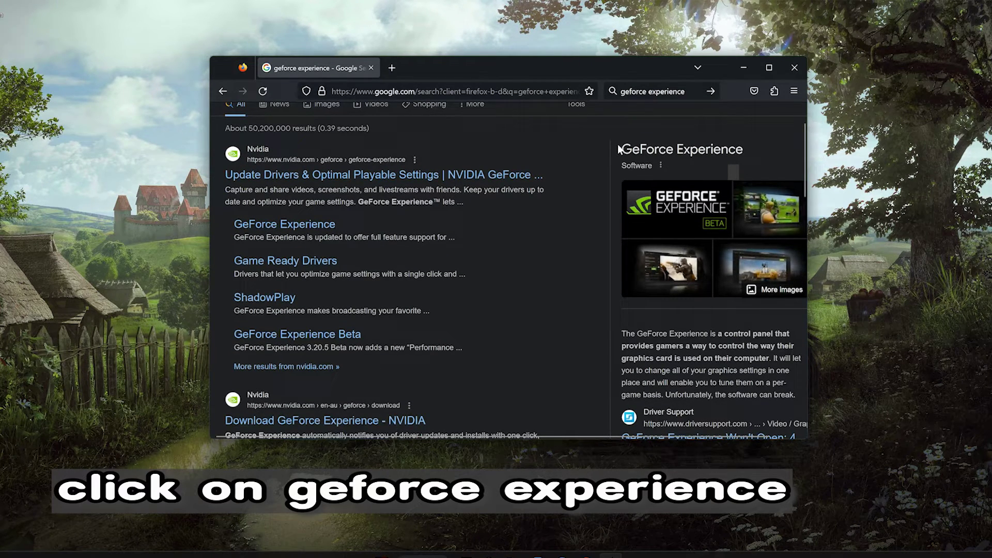
pyautogui.click(370, 179)
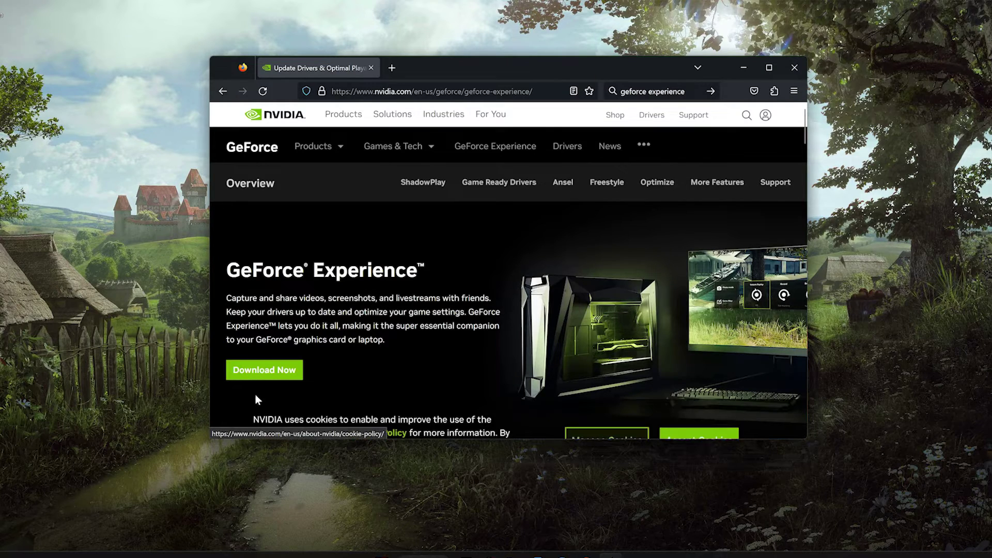
pyautogui.click(678, 399)
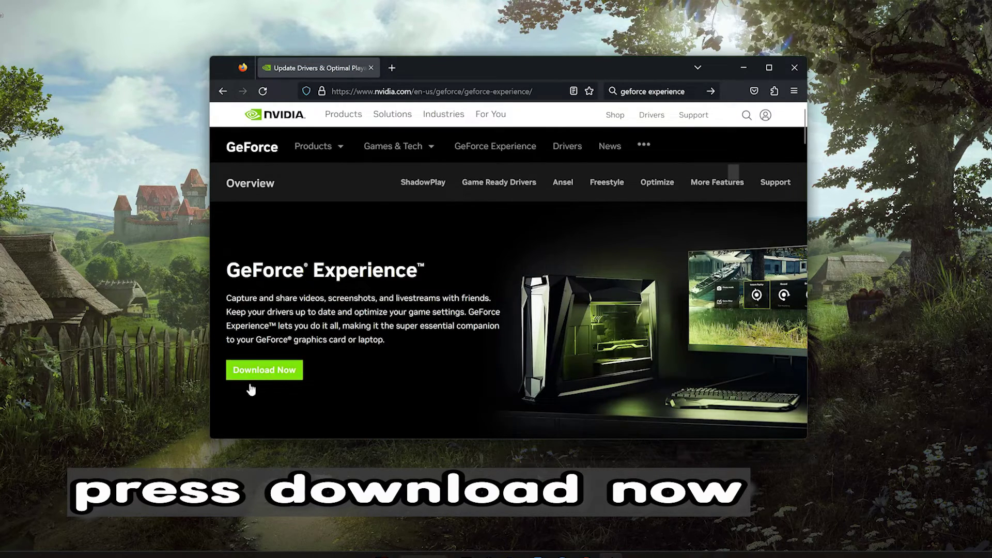
pyautogui.click(276, 373)
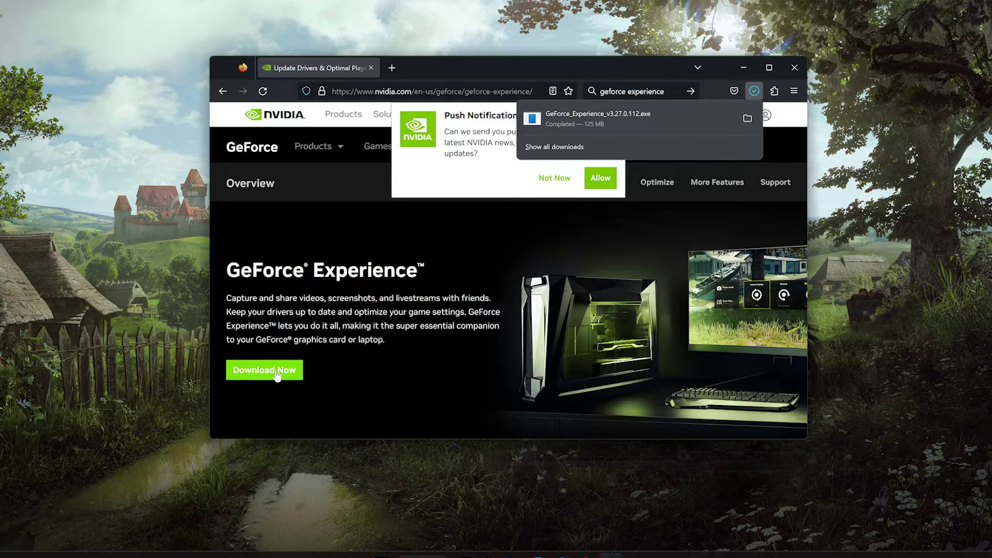
pyautogui.click(790, 74)
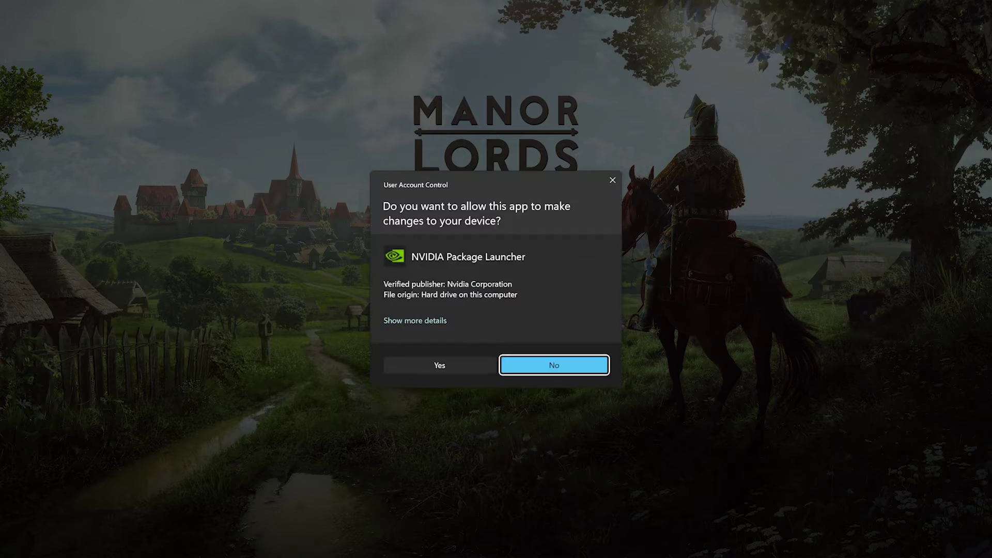
pyautogui.click(450, 361)
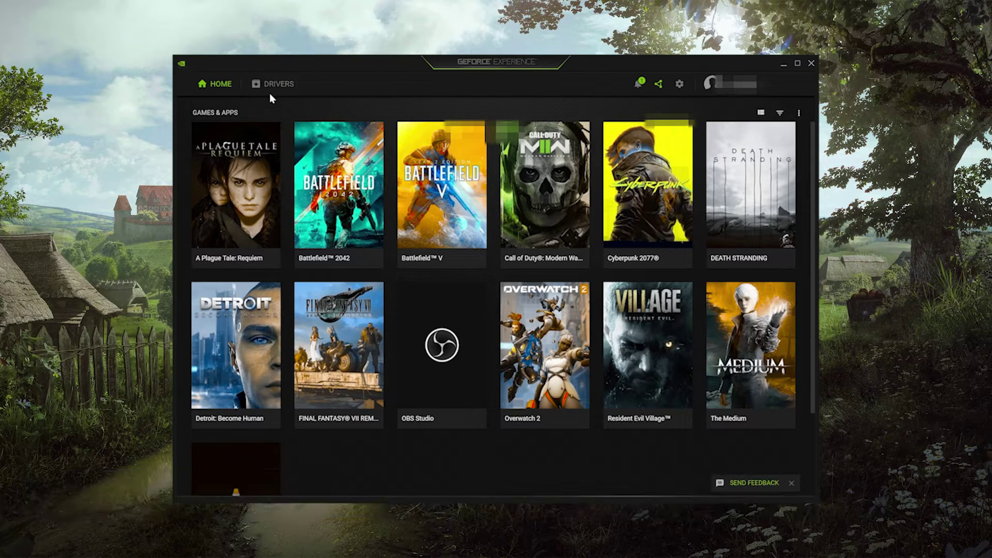
# - Check for driver updates in GeForce Experience, and download and install GeForce Game Ready Driver 526.98 with the express installation
pyautogui.click(279, 84)
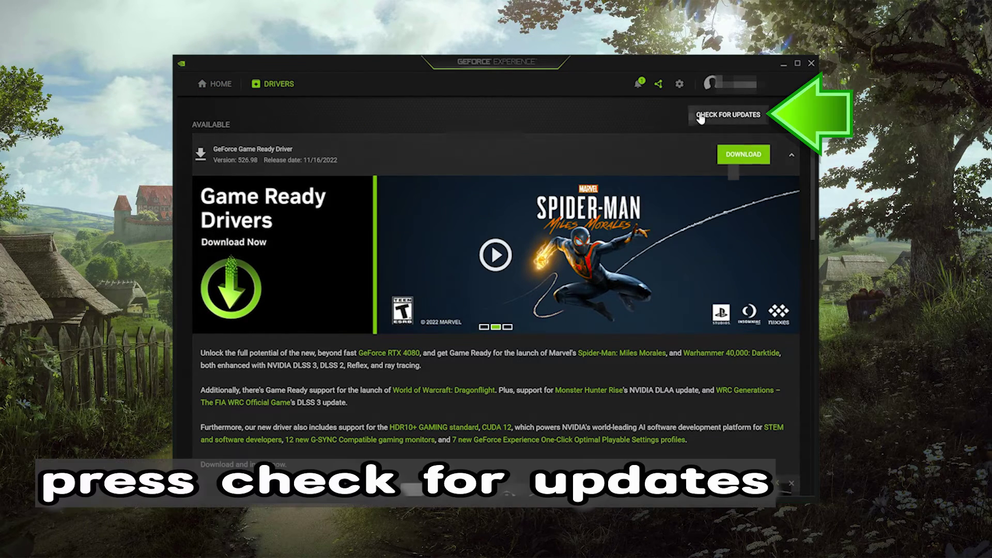
pyautogui.click(725, 121)
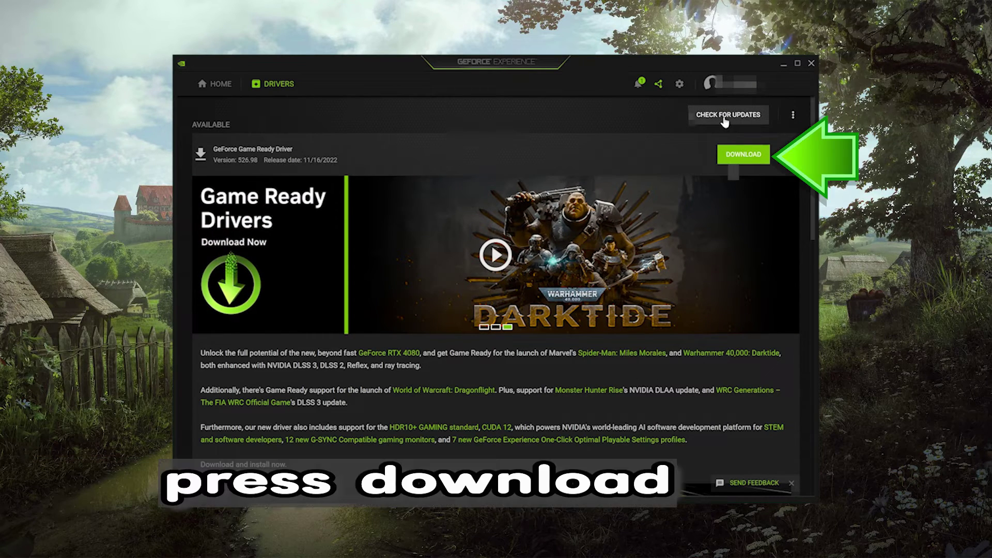
pyautogui.click(736, 161)
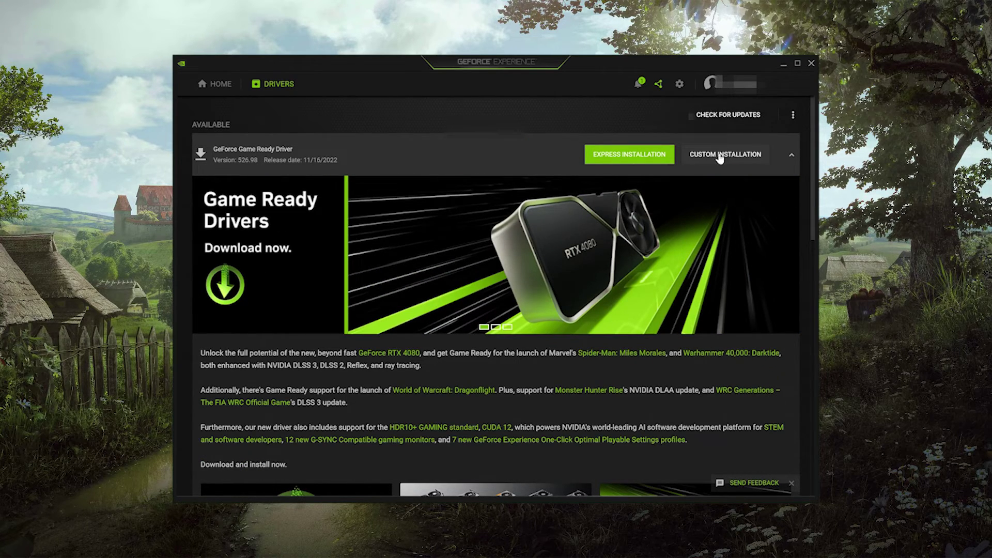
pyautogui.click(642, 159)
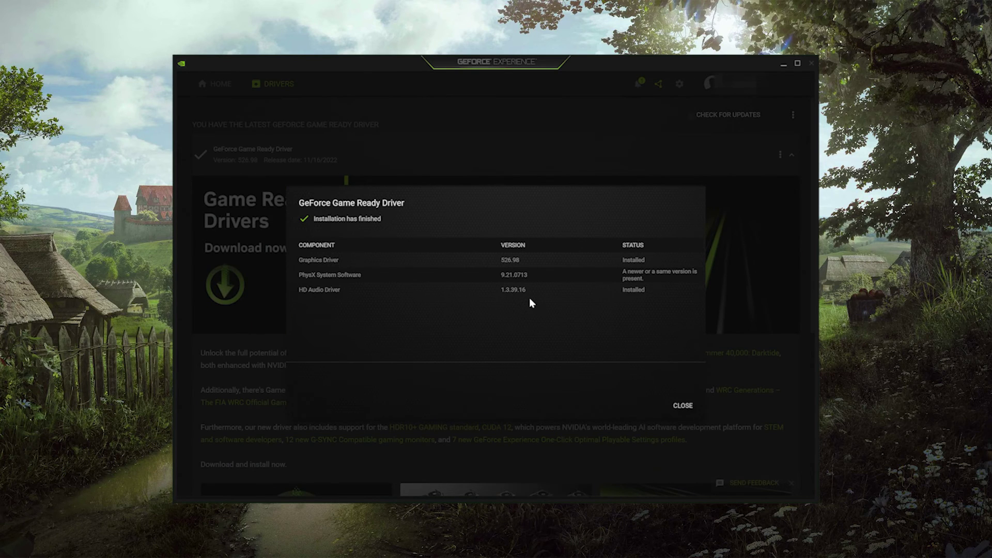
pyautogui.click(677, 404)
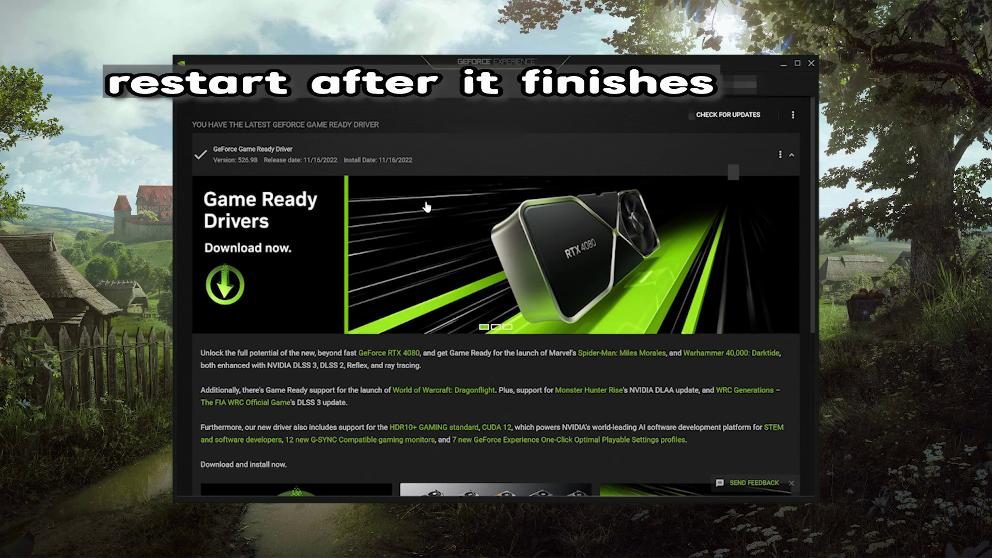